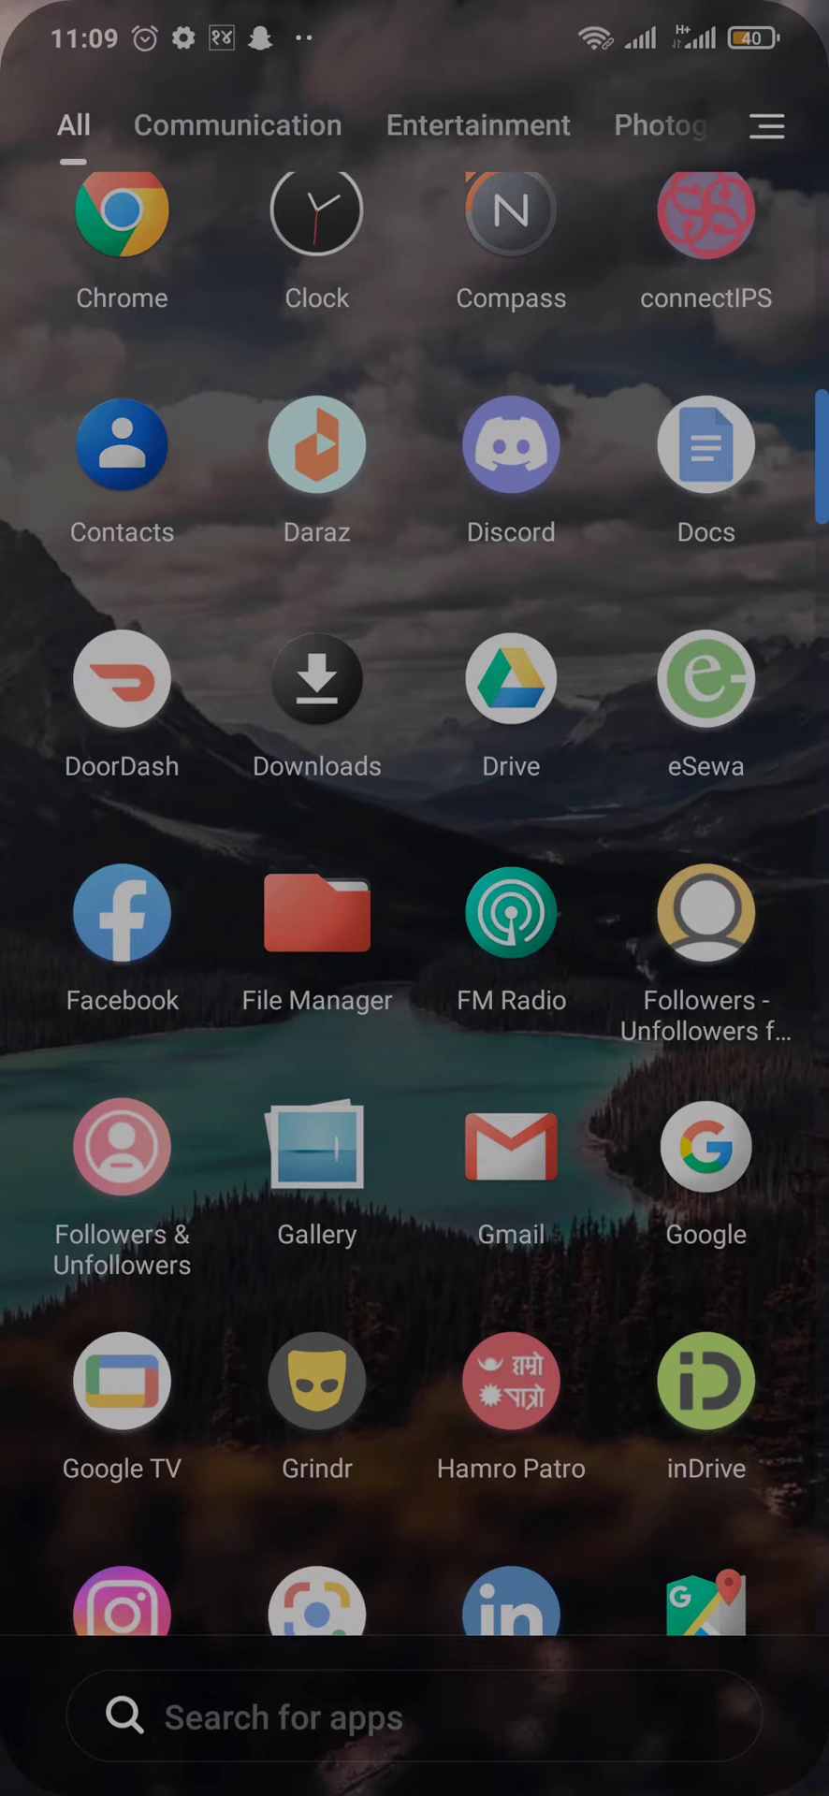
scroll(415, 898, "down", 2)
Launch Instagram, view and close the first profile post, then bring up Explore
left_click(123, 1552)
scroll(515, 1125, "down", 2)
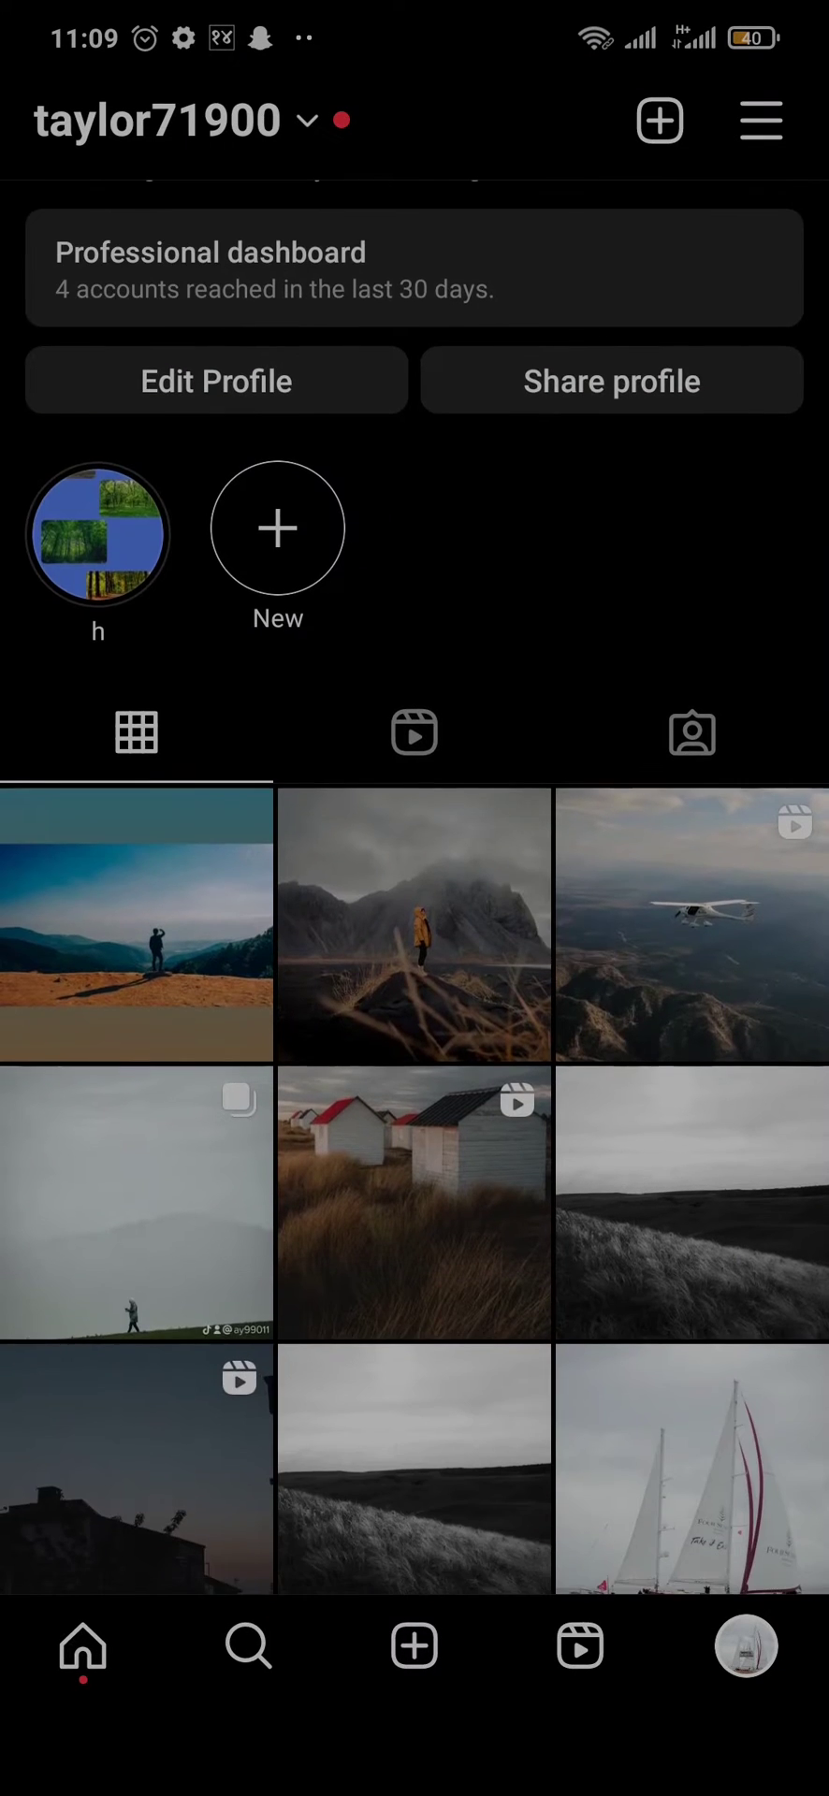
left_click(135, 924)
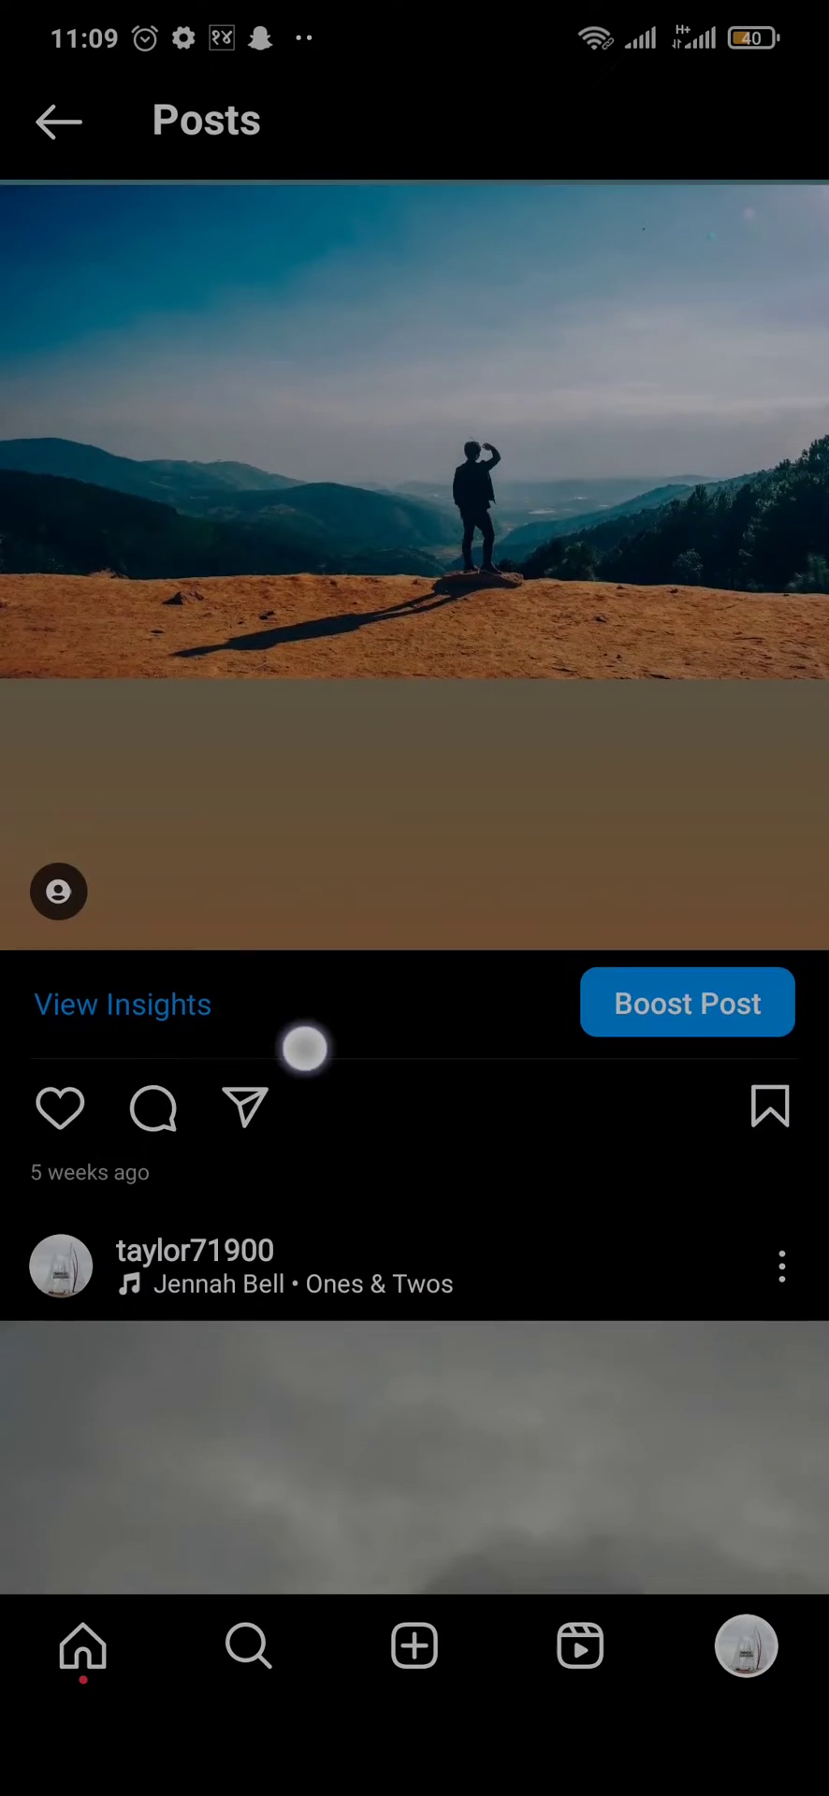
scroll(302, 1048, "up", 2)
left_click_drag(823, 947, 537, 947)
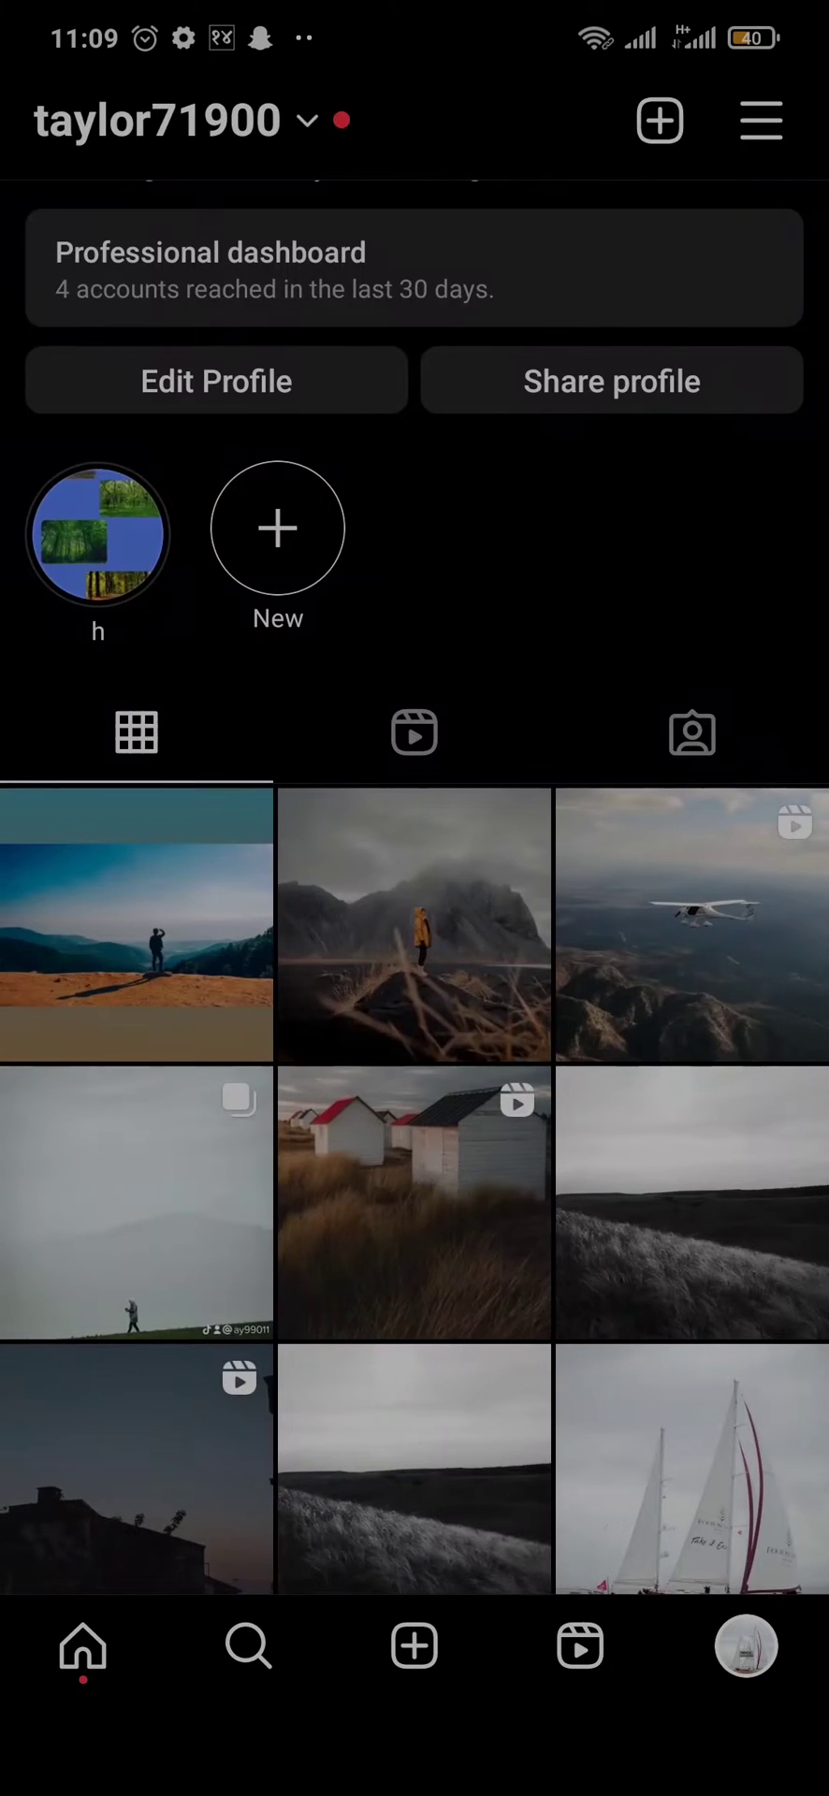
left_click(247, 1646)
Enter search without typing, dismiss the keyboard, and return via Explore to the profile grid
left_click(664, 123)
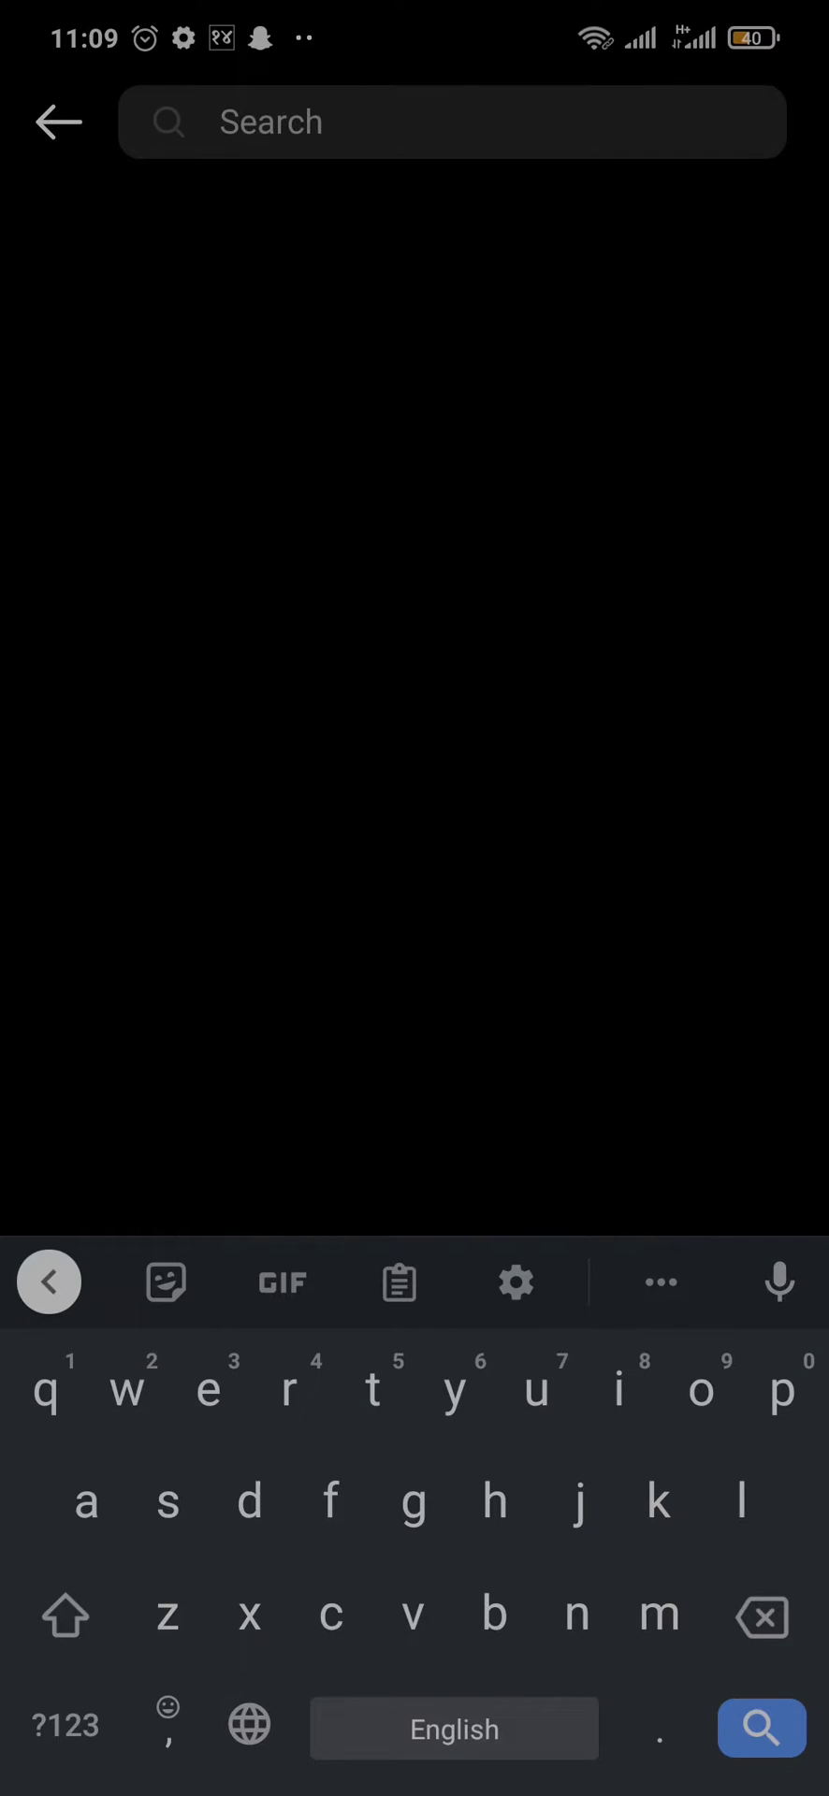
left_click_drag(638, 125, 527, 548)
left_click_drag(788, 722, 583, 880)
left_click(621, 913)
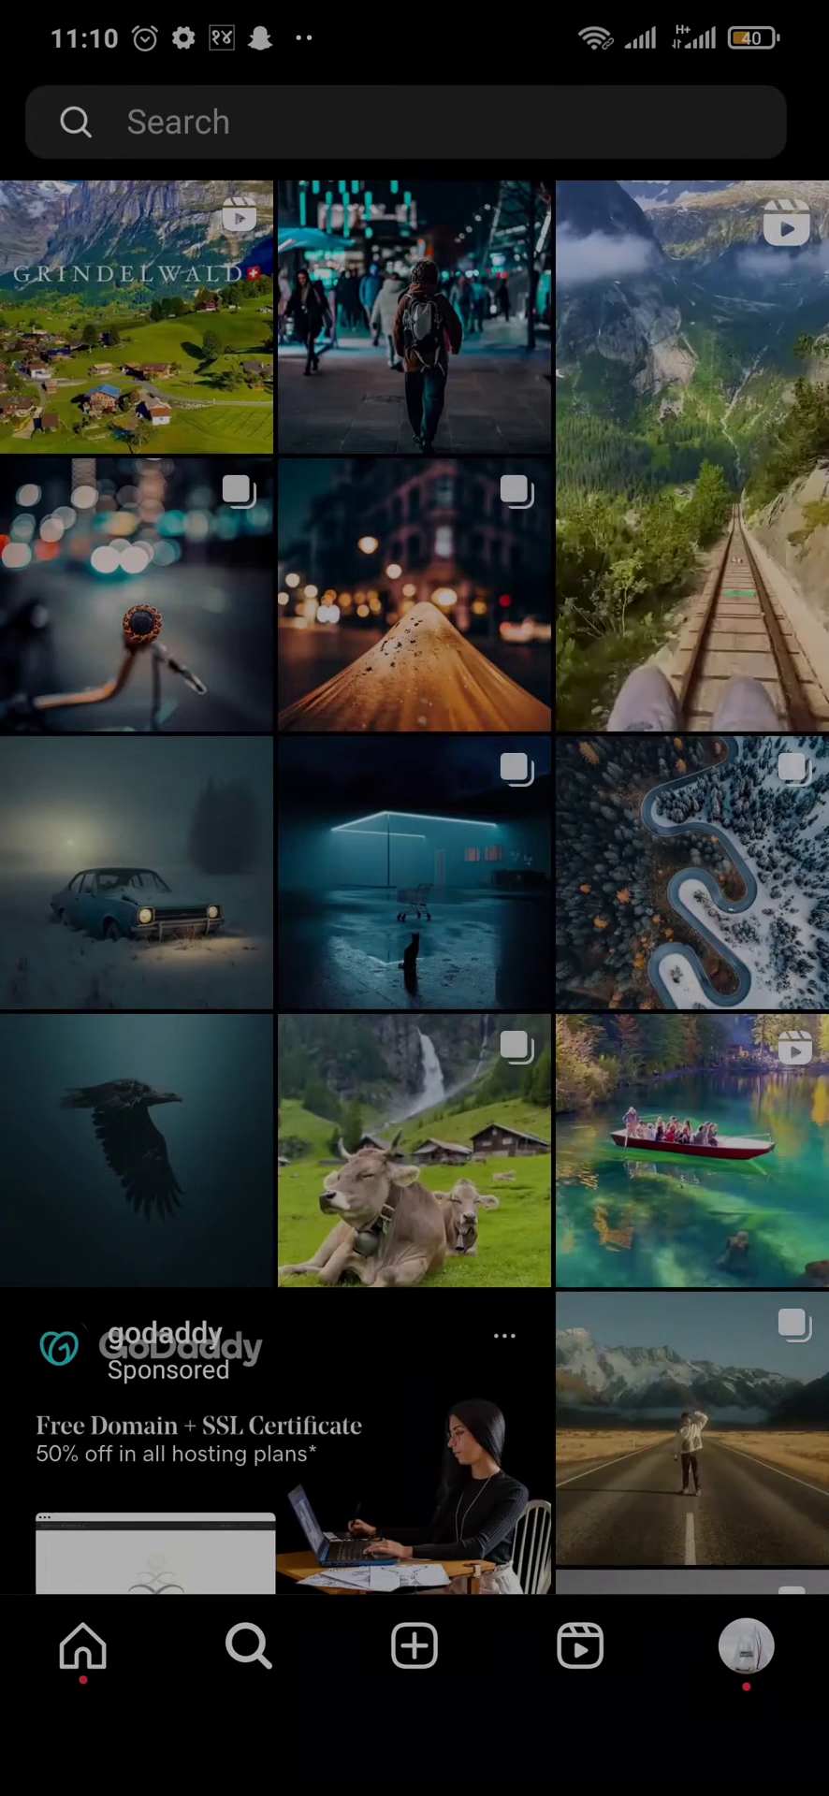
left_click_drag(655, 1004, 618, 1004)
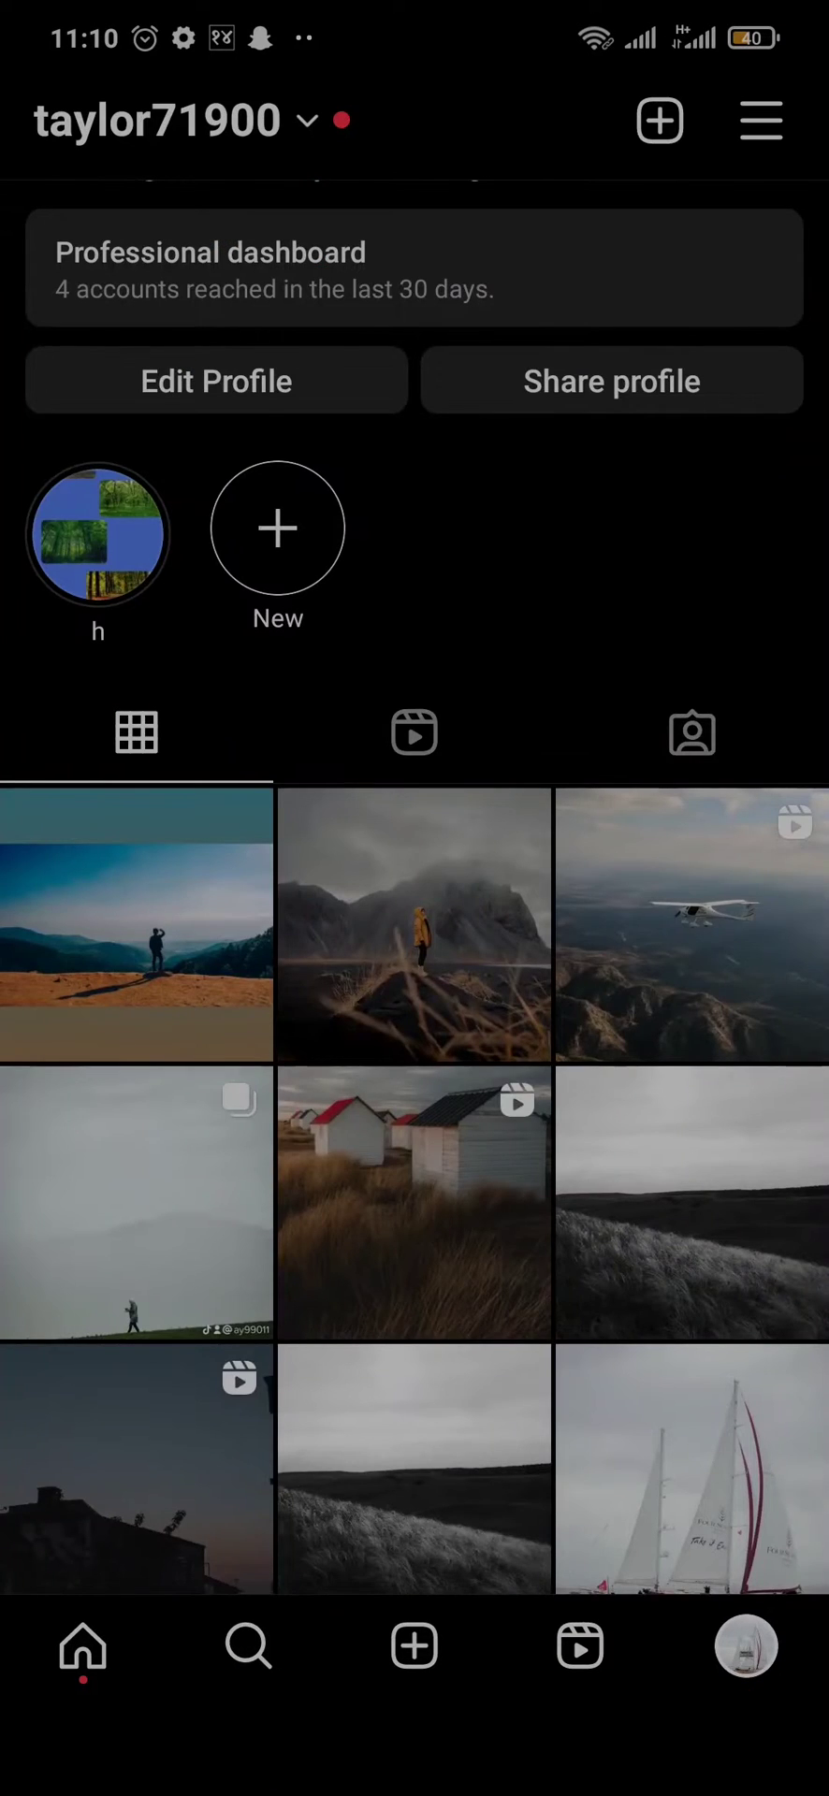
scroll(656, 1052, "up", 5)
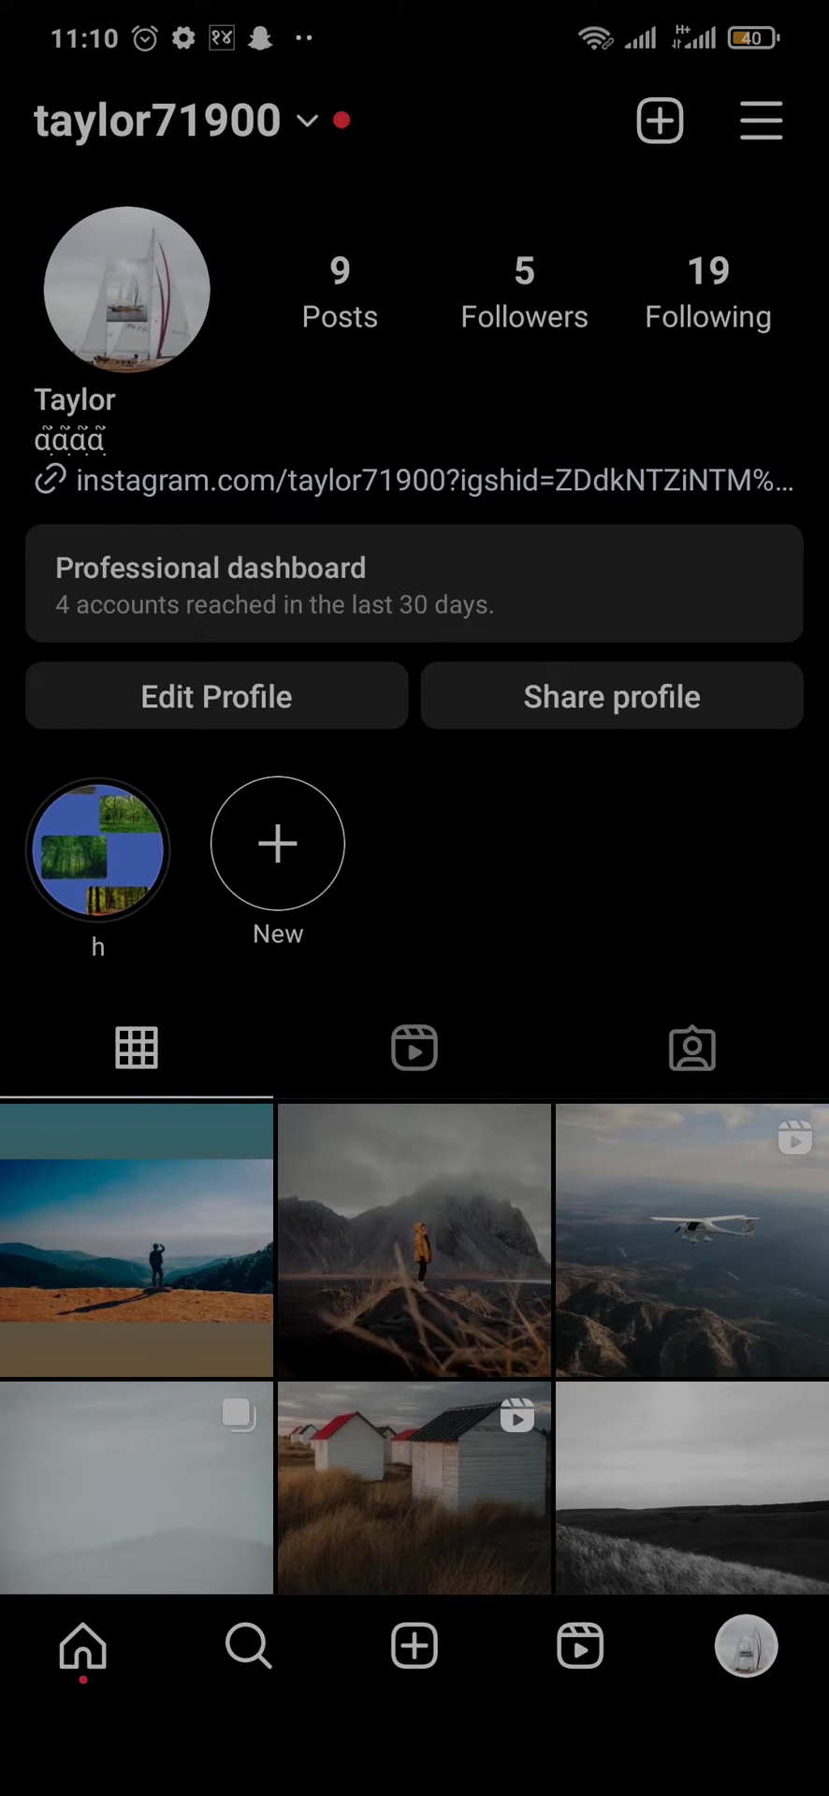
mouse_move(604, 1328)
left_mouse_down()
mouse_move(605, 1114)
mouse_move(605, 1329)
left_mouse_up()
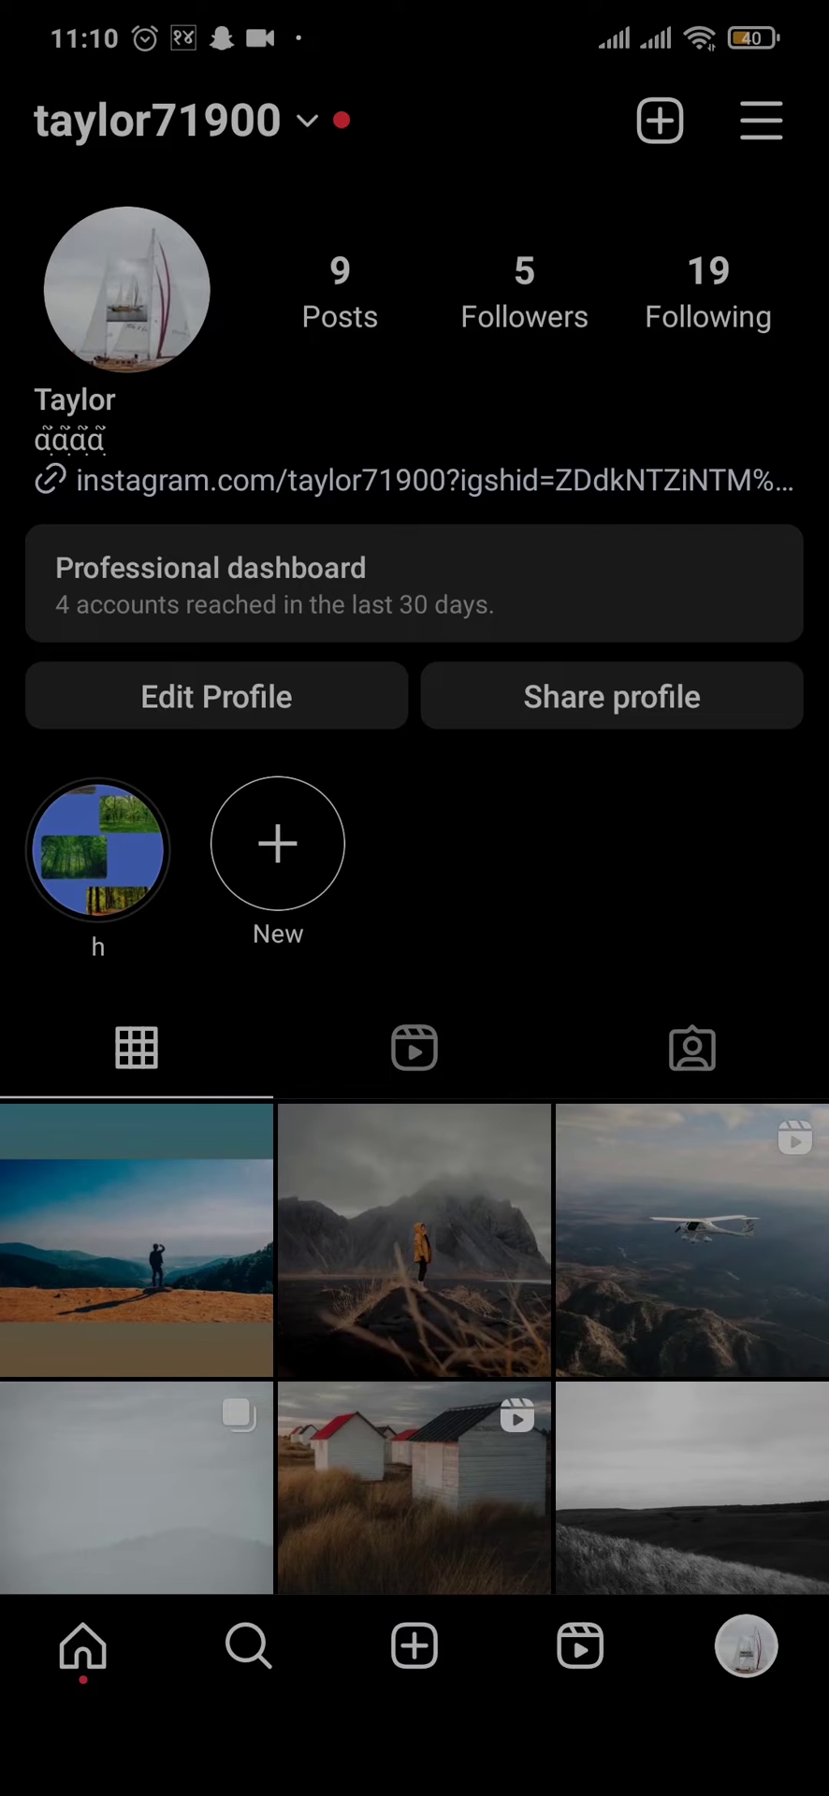
left_click_drag(487, 1295, 534, 969)
Open the person-on-the-cliff post, view its comments, close them, and scroll the Posts feed
left_click(219, 1075)
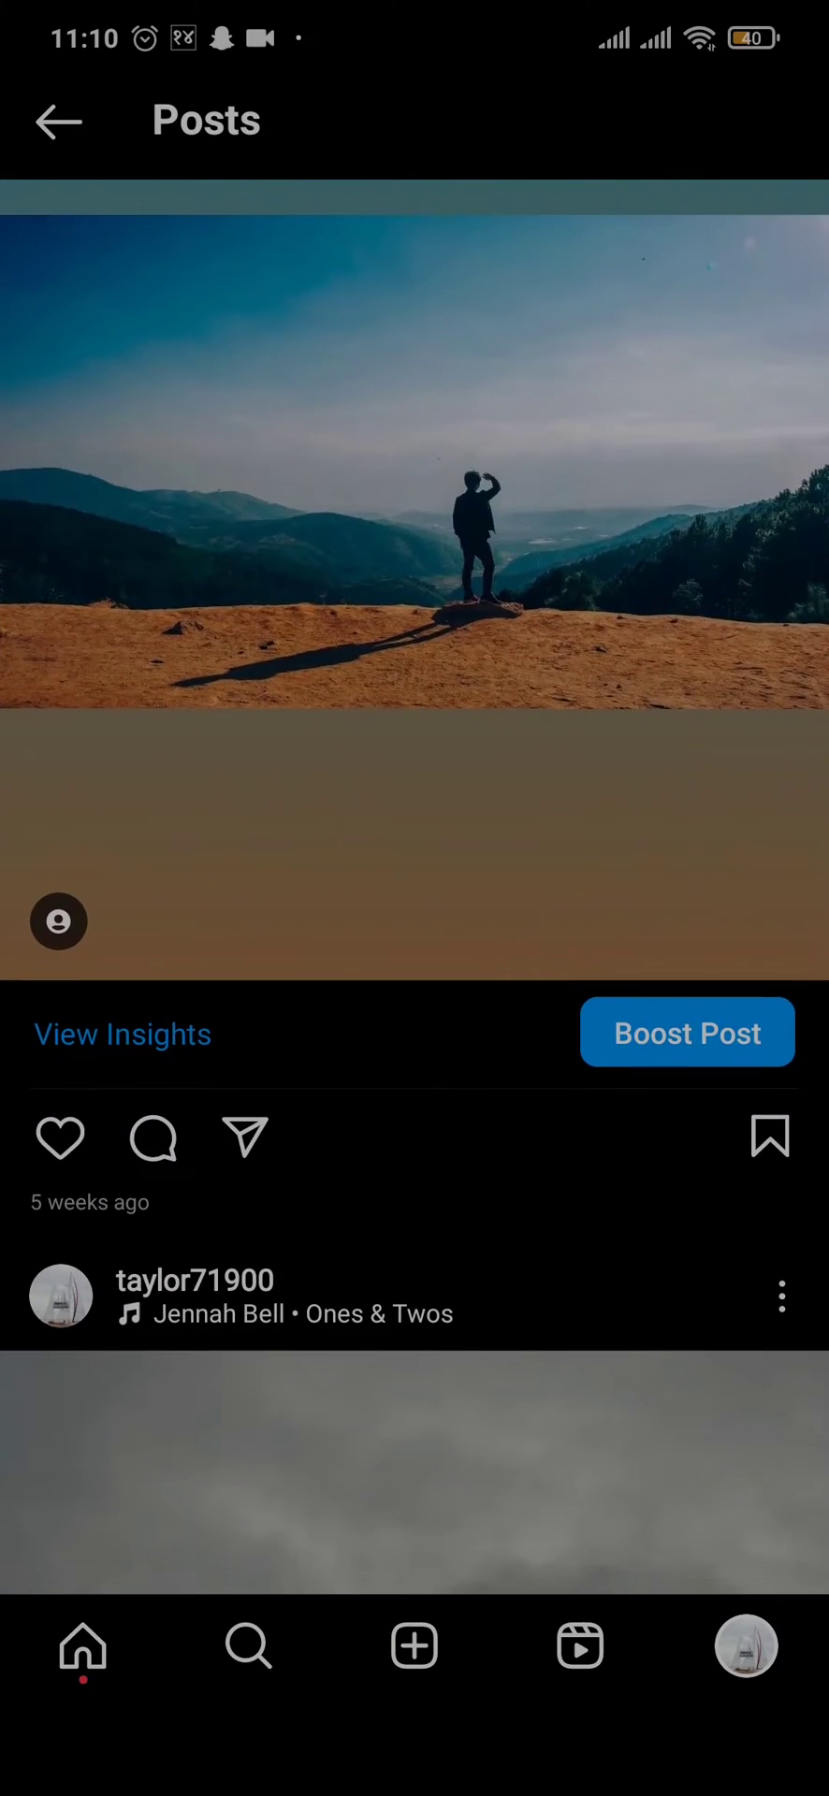
left_click(154, 1138)
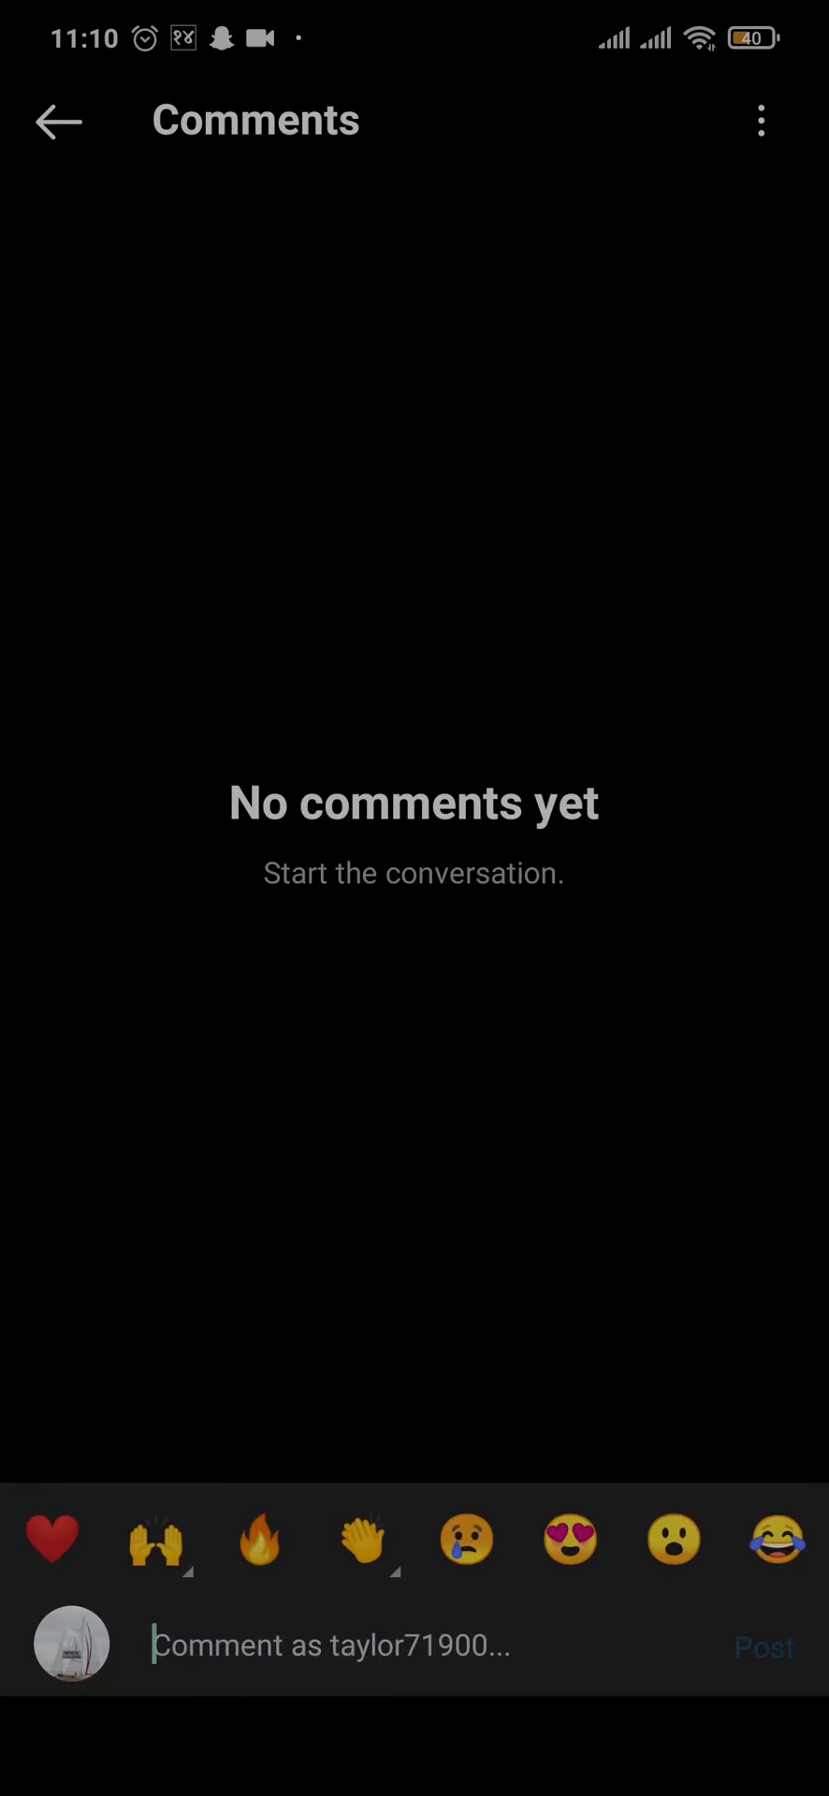
left_click_drag(771, 823, 416, 1089)
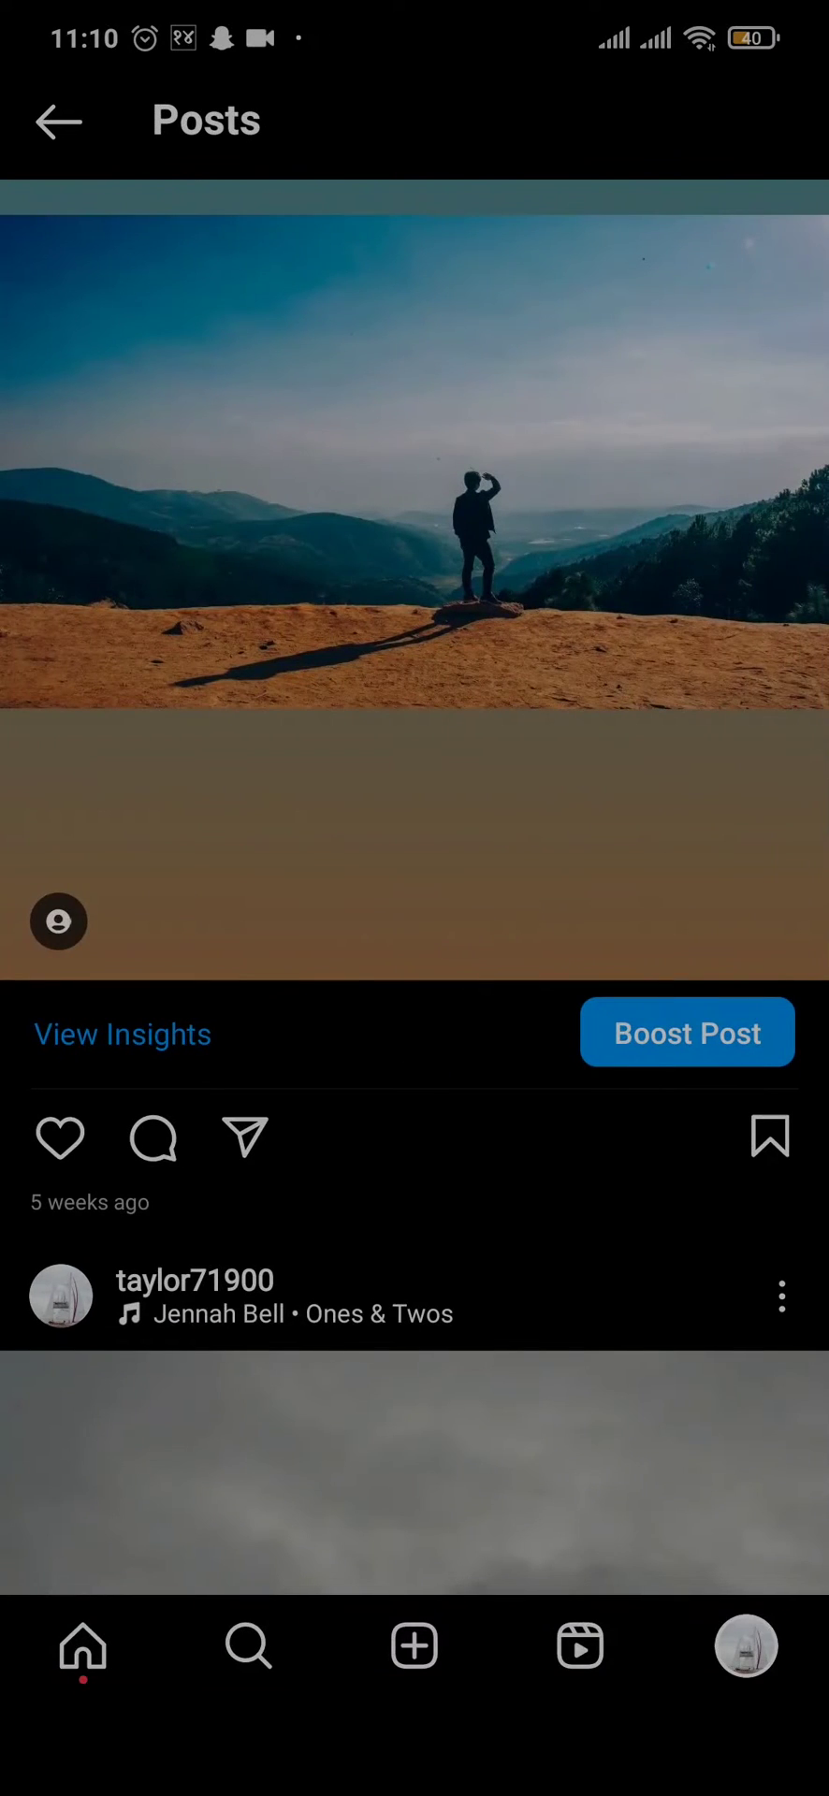
left_click_drag(487, 1050, 475, 1207)
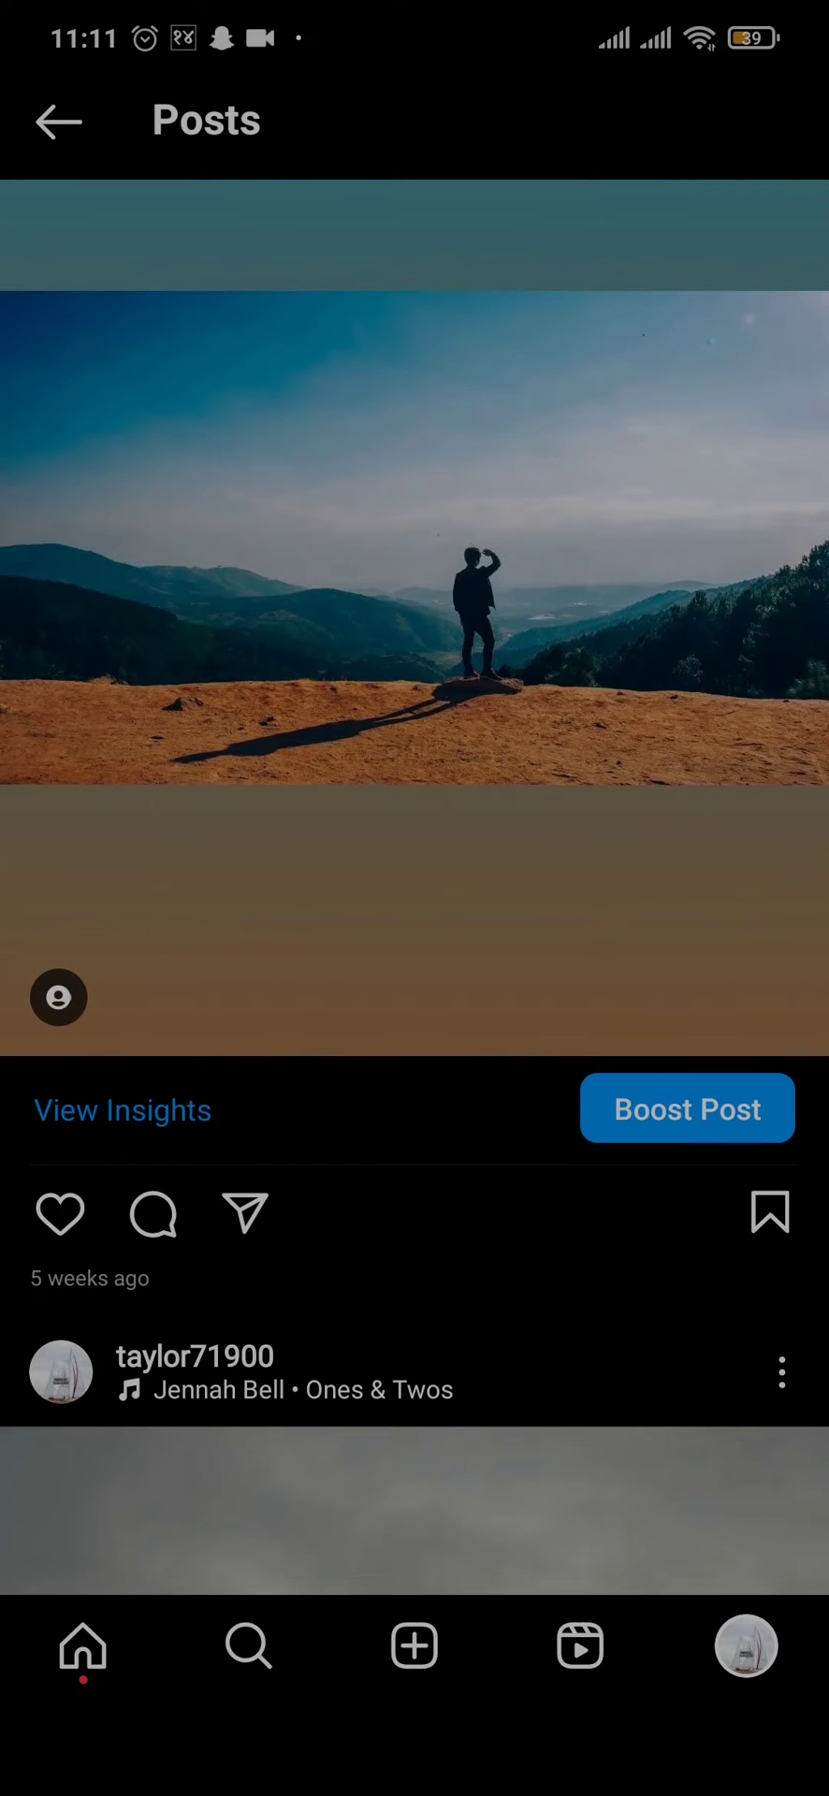
left_click_drag(428, 1025, 414, 1274)
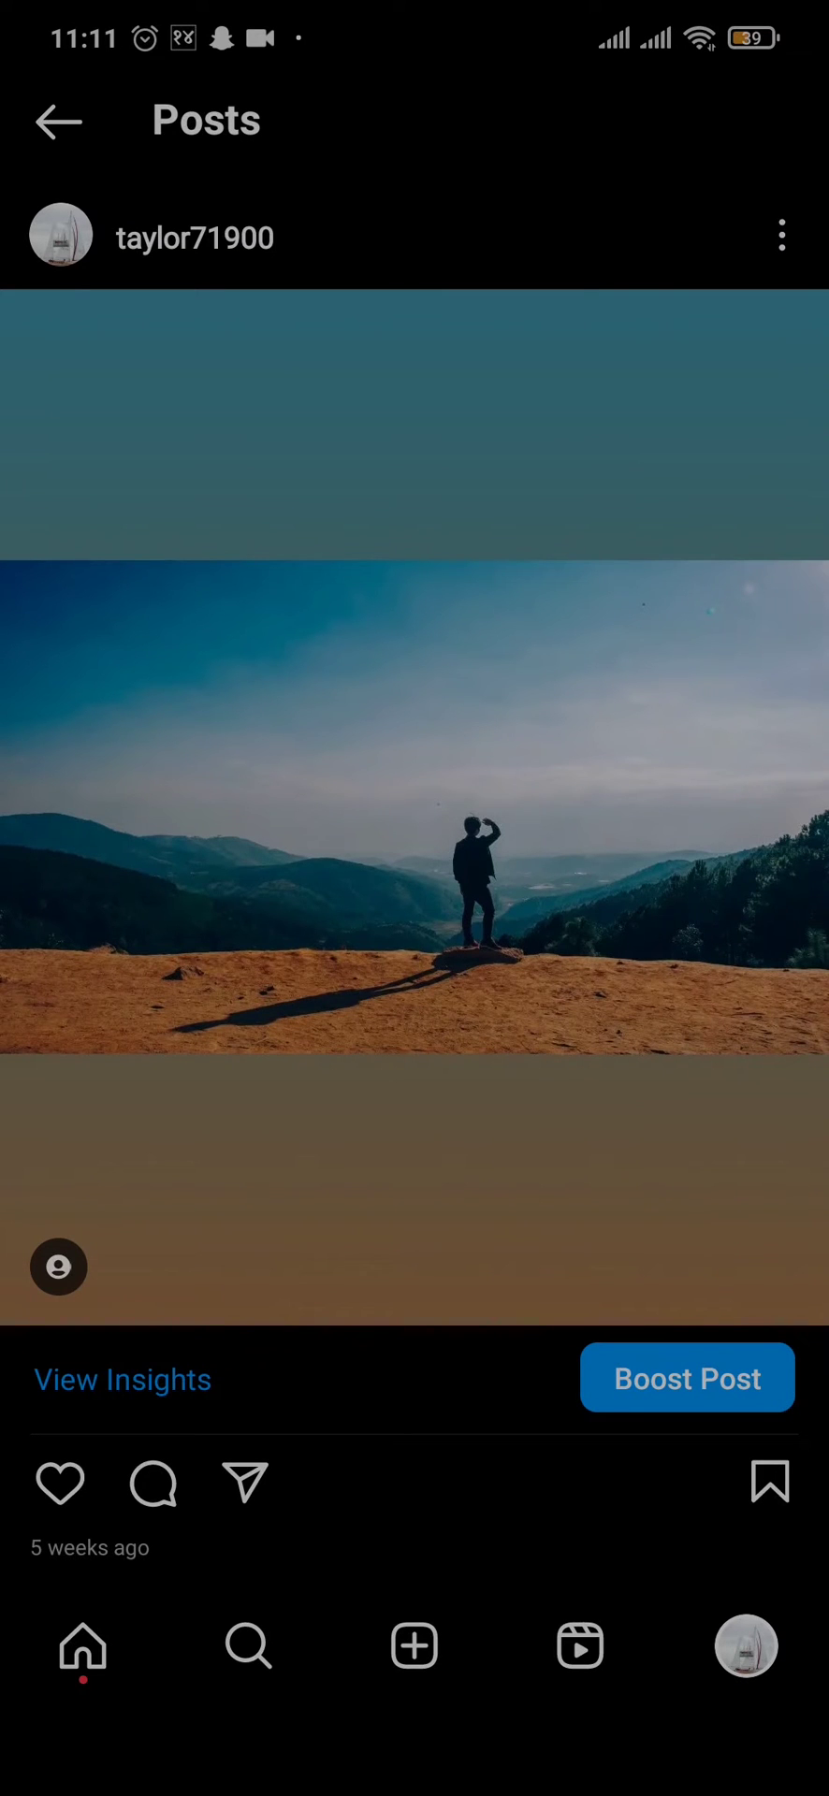
left_click_drag(526, 1316, 526, 1071)
Close Instagram, drag its icon onto Remove, and reopen the app drawer
left_click_drag(523, 1772, 458, 1255)
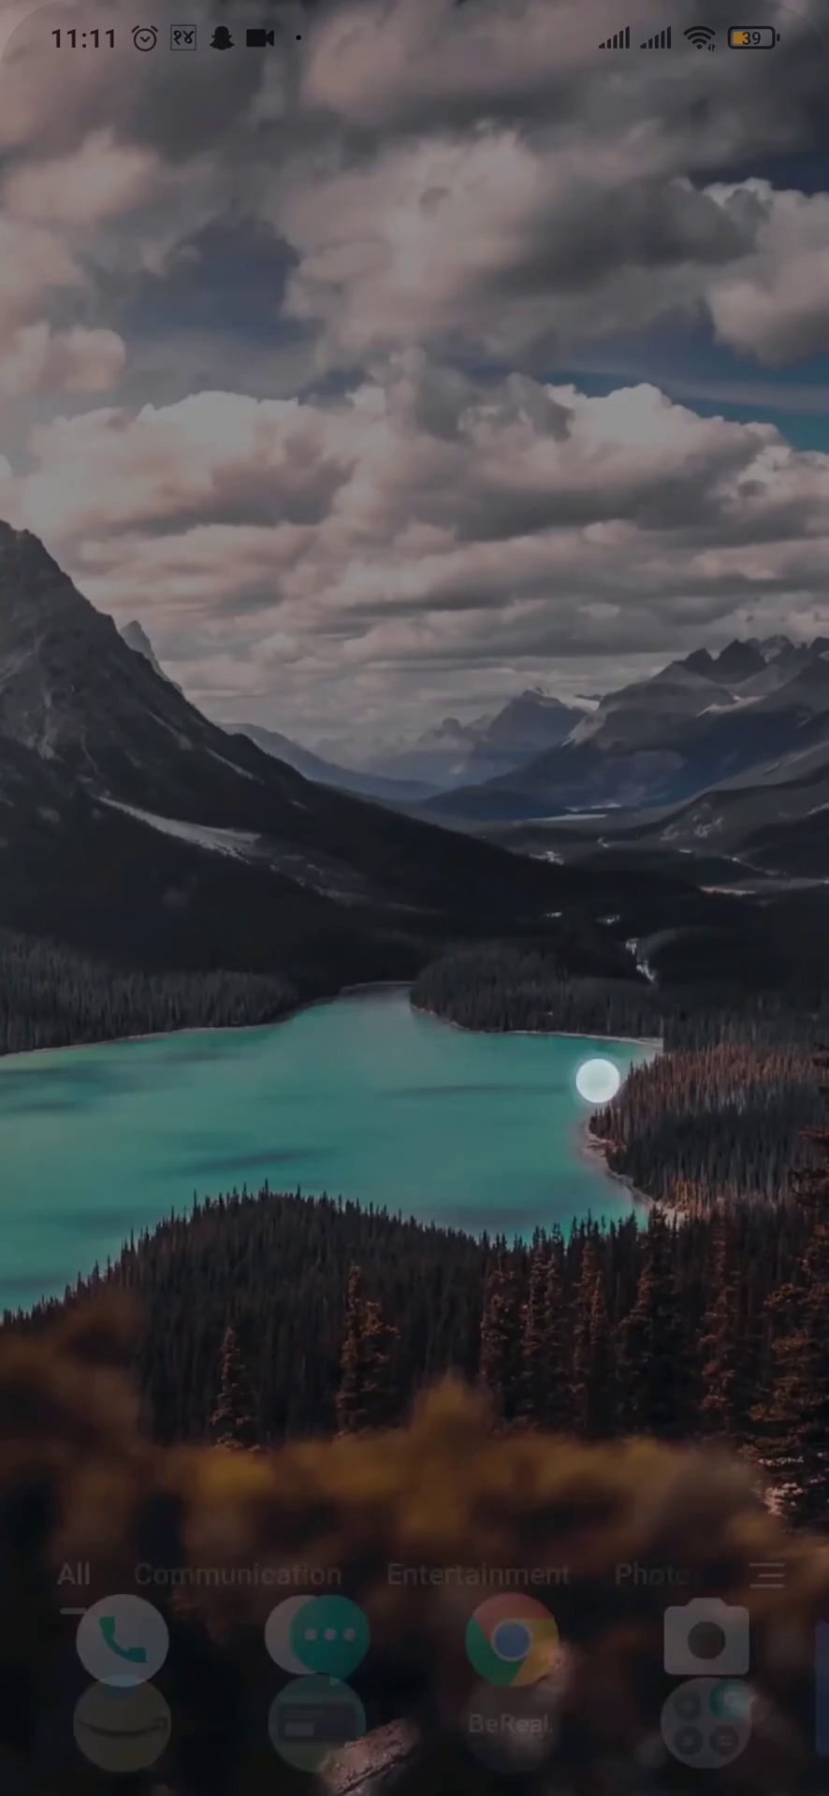
left_click_drag(596, 1074, 596, 631)
left_click_drag(422, 1123, 422, 818)
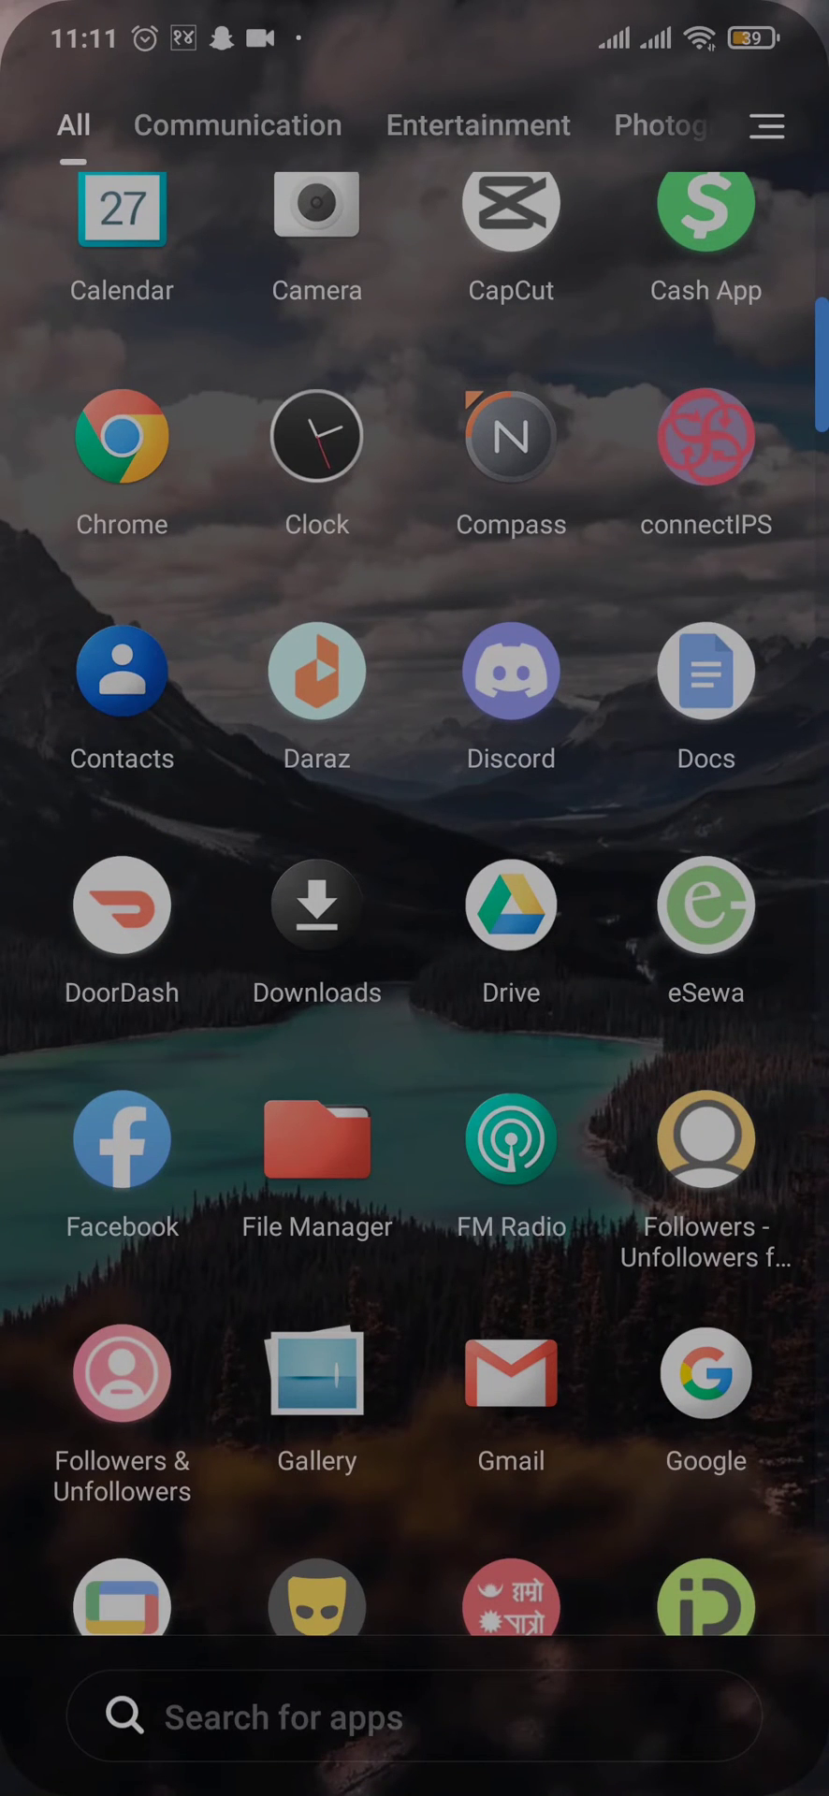
left_click_drag(422, 1263, 422, 603)
mouse_move(148, 1085)
left_mouse_down()
mouse_move(263, 1130)
mouse_move(555, 435)
left_mouse_up()
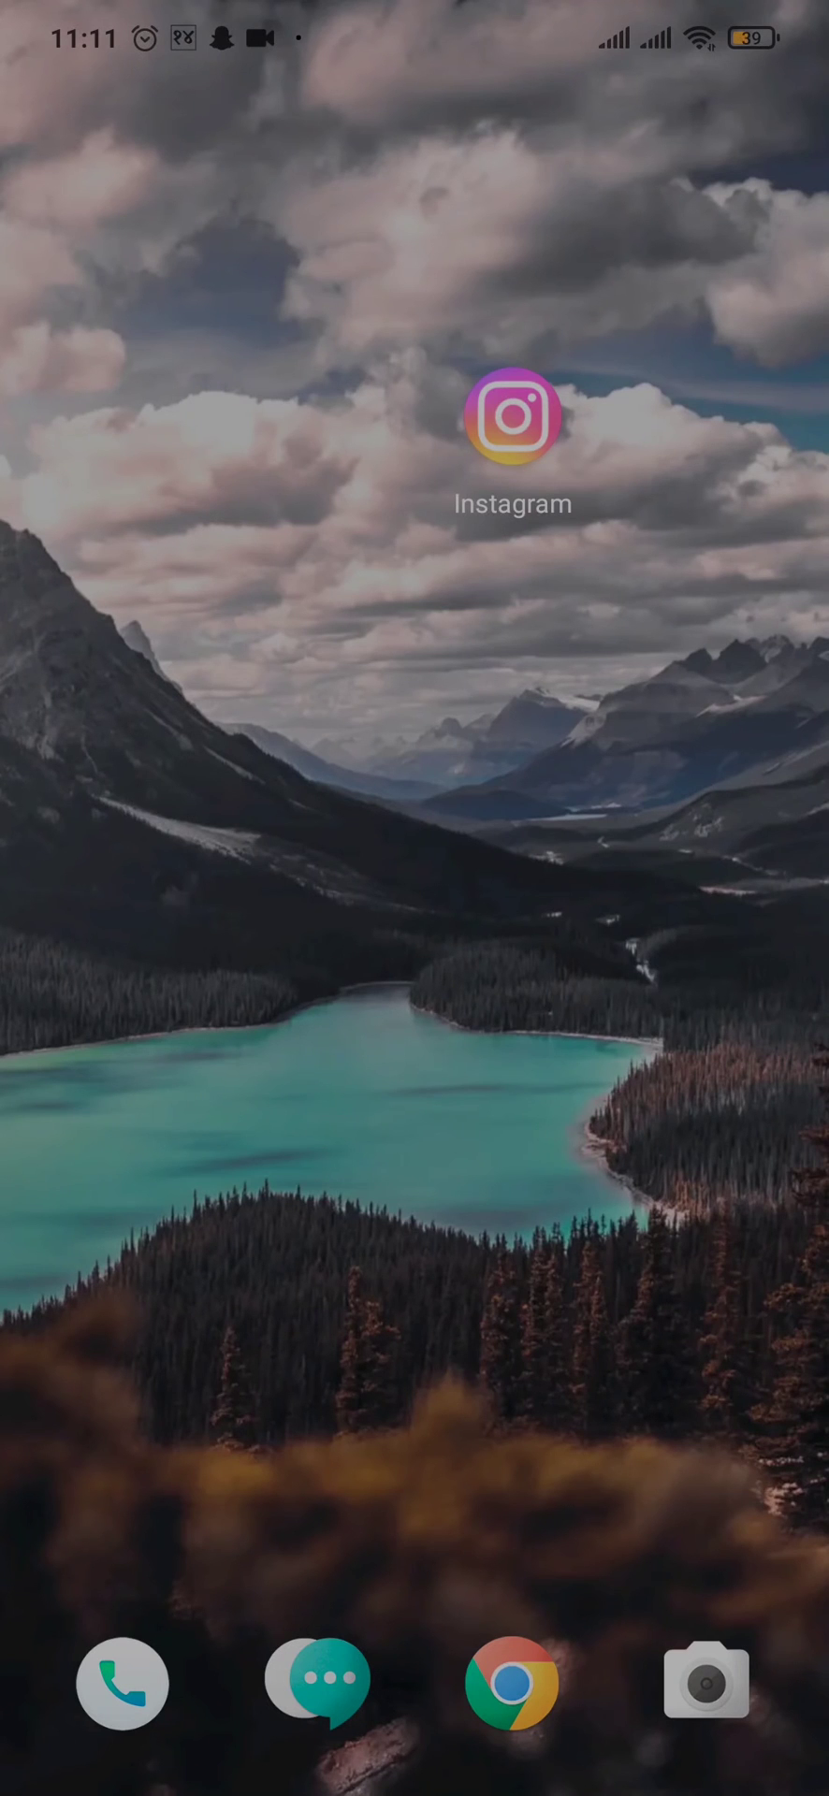
mouse_move(535, 1193)
left_mouse_down()
mouse_move(535, 836)
mouse_move(576, 976)
left_mouse_up()
mouse_move(577, 1193)
left_mouse_down()
mouse_move(568, 856)
mouse_move(568, 1123)
left_mouse_up()
left_click_drag(478, 438, 433, 133)
left_click_drag(590, 1235, 590, 842)
left_click_drag(703, 1095, 704, 884)
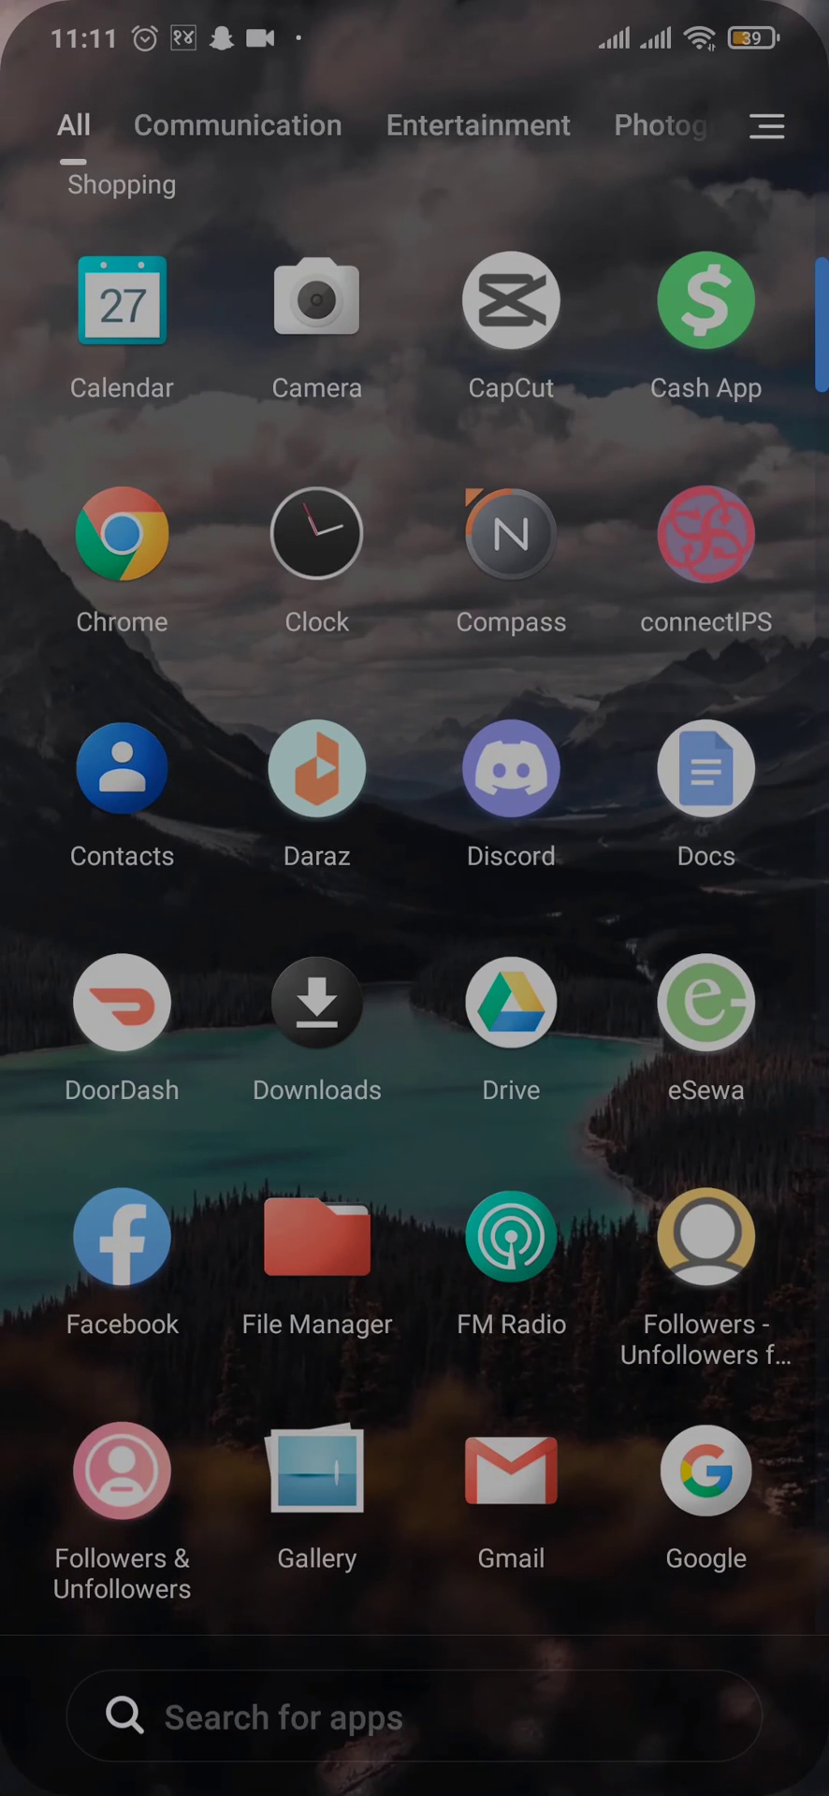